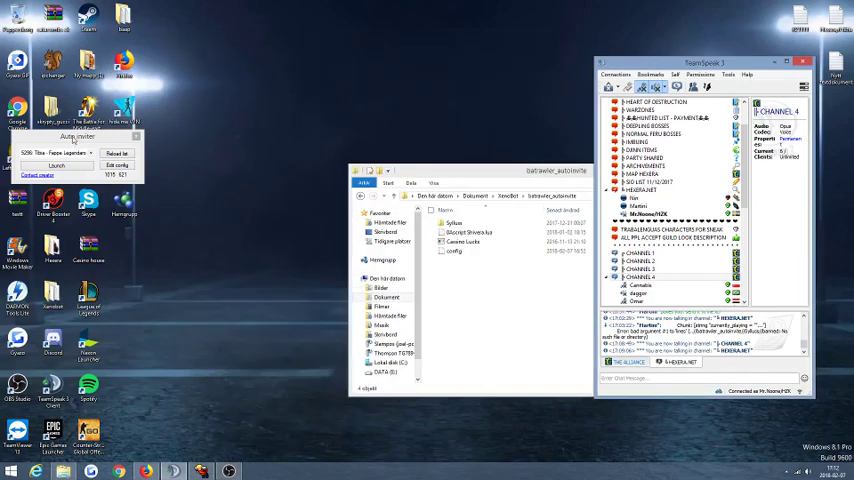
Step: Move the batrawler_autoinvite Explorer window to the upper left and select files in it
click(788, 470)
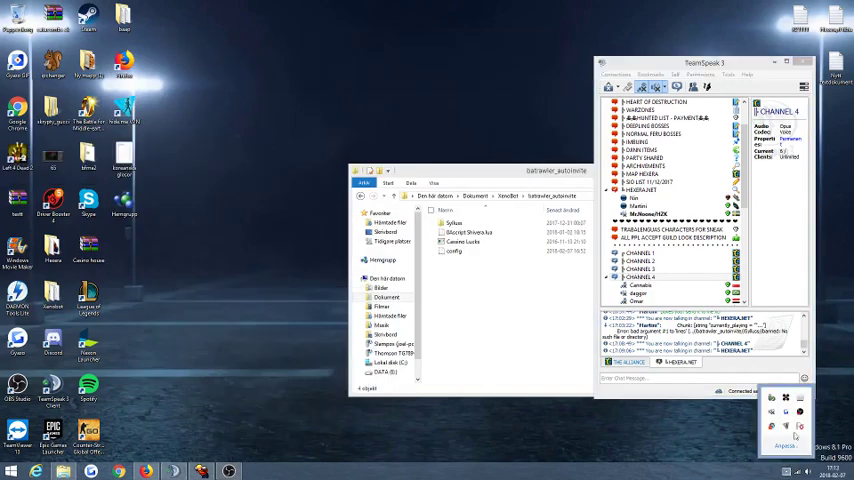
click(702, 449)
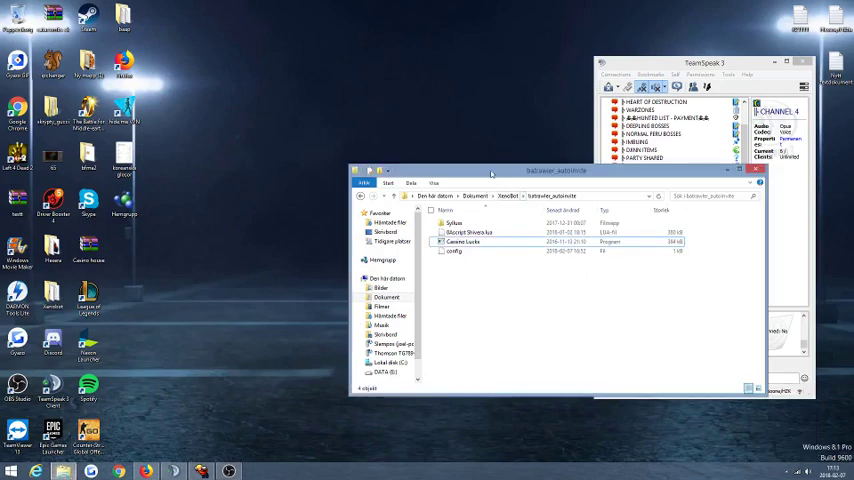
mouse_move(490, 172)
mouse_down()
mouse_move(213, 102)
mouse_move(230, 116)
mouse_up()
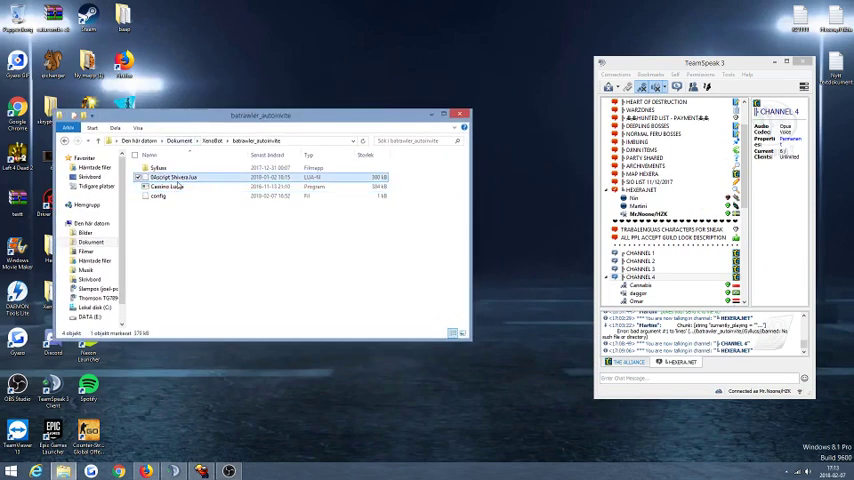
drag(240, 280, 206, 196)
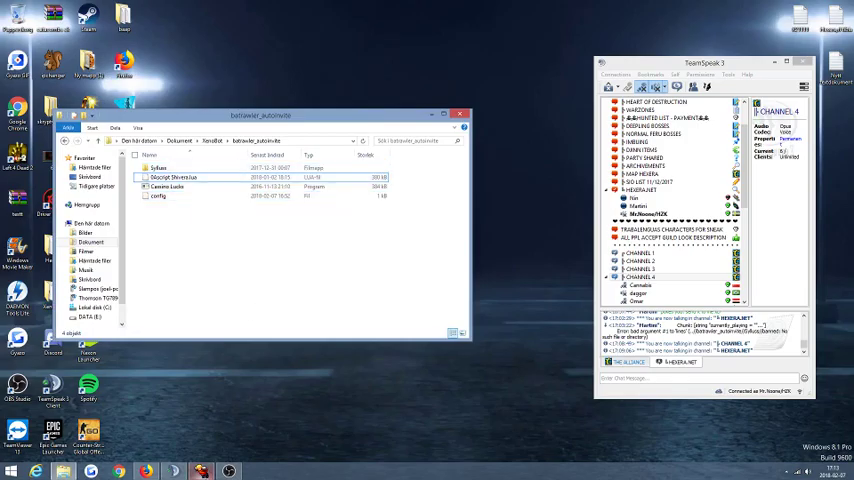
Step: In the Tibia client, run the Auto-Invite.lua script from the Scripter list
click(201, 471)
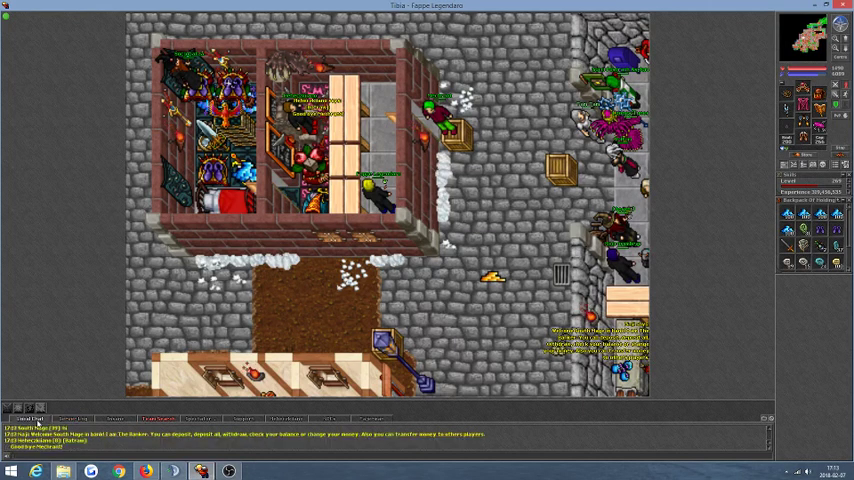
key(ctrl+j)
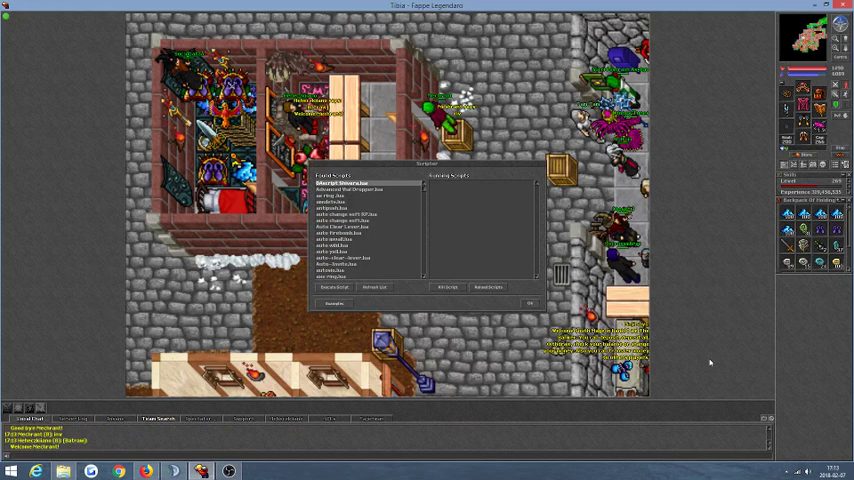
click(350, 264)
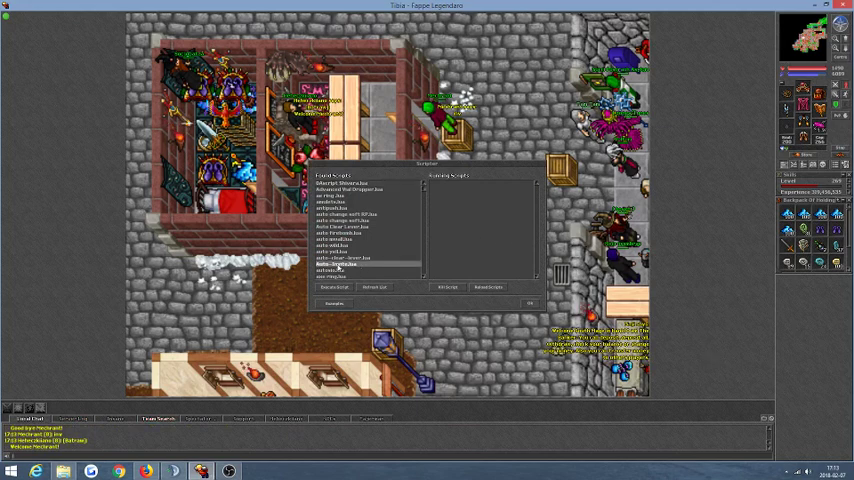
click(349, 287)
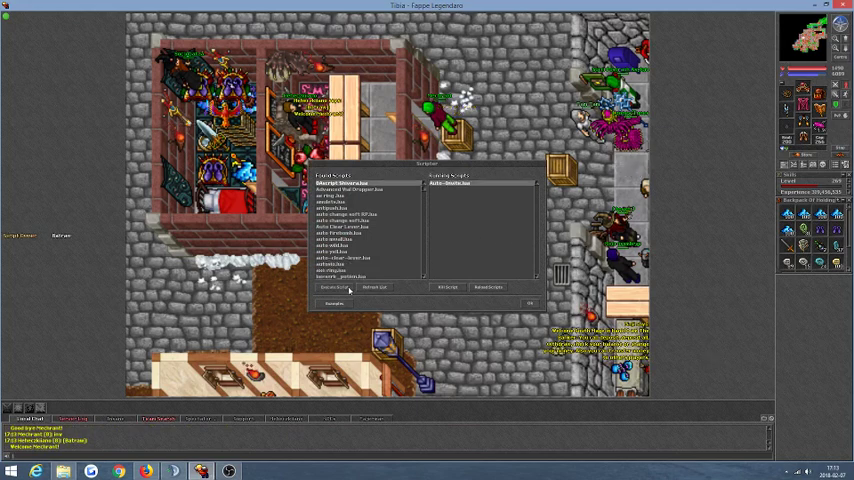
click(531, 304)
Step: Launch the Auto Inviter program from the autoinvite folder
click(63, 470)
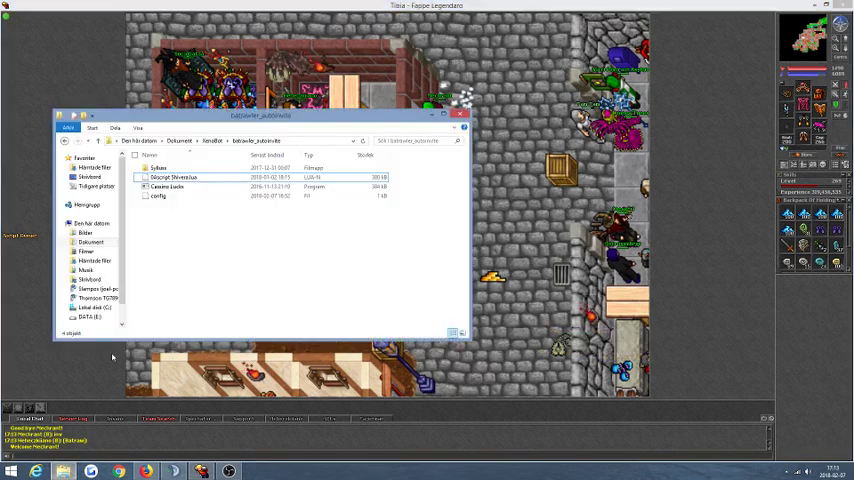
click(162, 187)
double_click(162, 188)
click(462, 115)
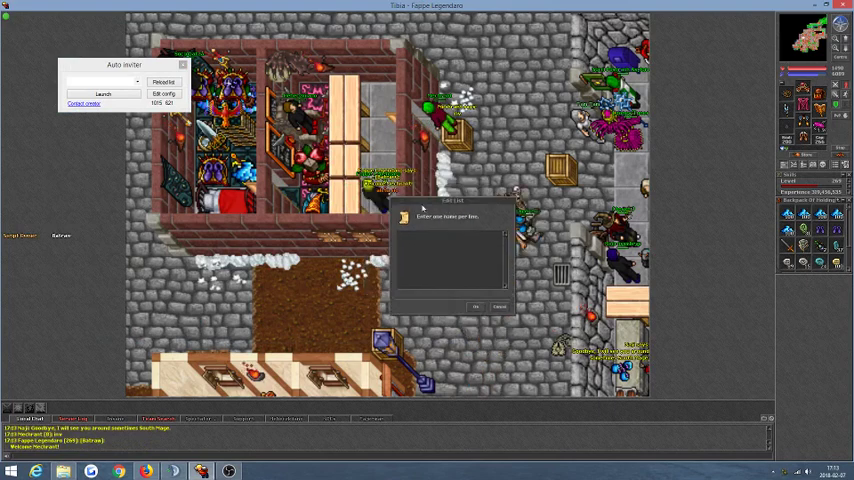
Step: Set Auto Inviter to target the Tibia - Fappe Legendaro client
mouse_move(150, 64)
mouse_down()
mouse_move(184, 200)
mouse_move(206, 235)
mouse_up()
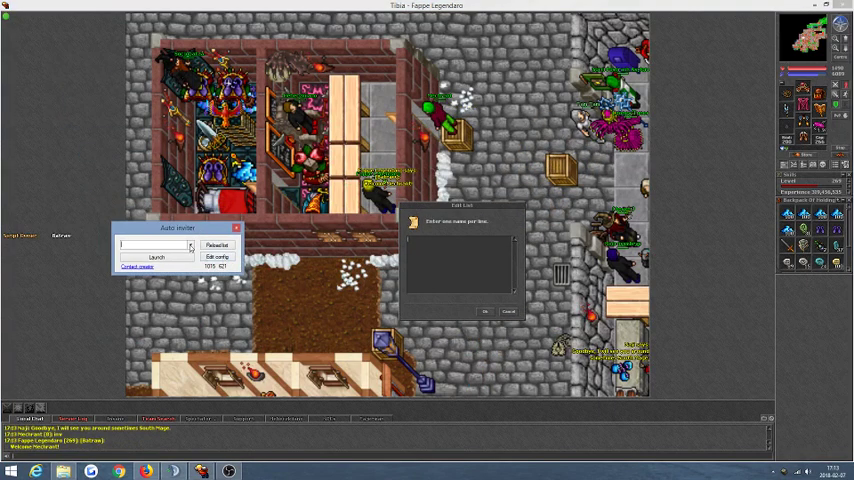
click(190, 245)
click(152, 252)
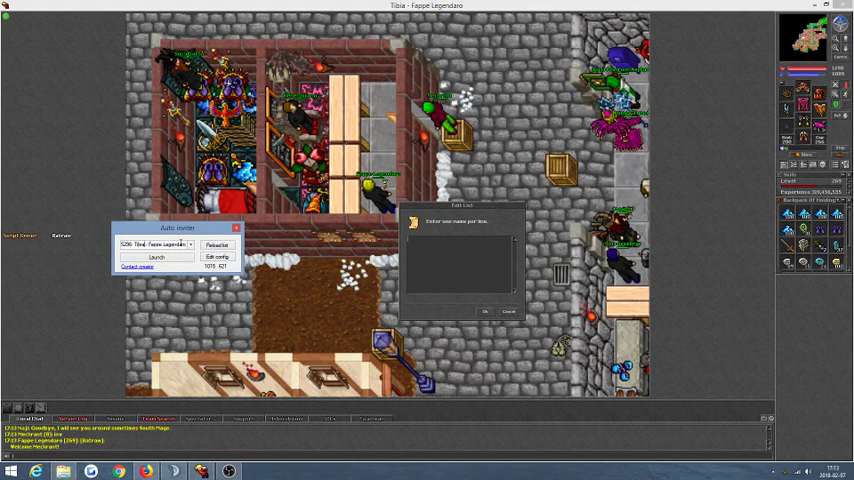
Step: Save the inviter config, dismiss the saved message, and launch the house auto inviter
click(485, 311)
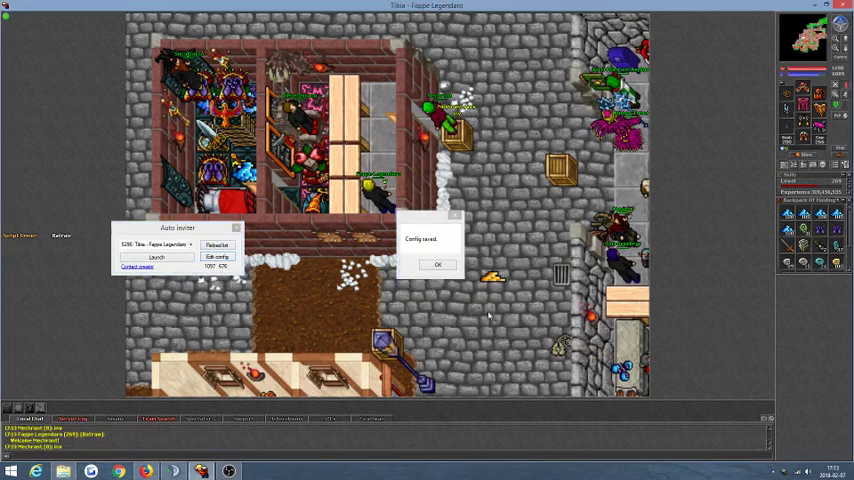
click(438, 264)
click(157, 257)
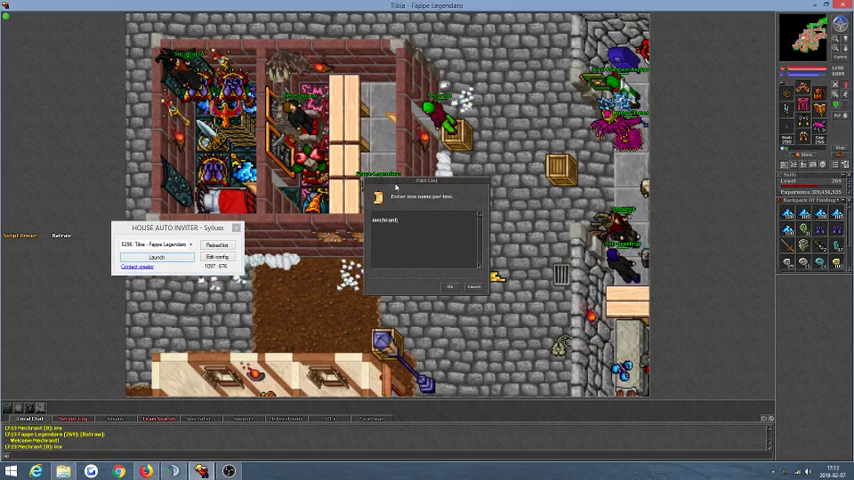
Step: Confirm the one-name list, move the House Auto Inviter window left, and switch to the recorder
mouse_move(396, 186)
mouse_down()
mouse_move(431, 203)
mouse_move(444, 199)
mouse_up()
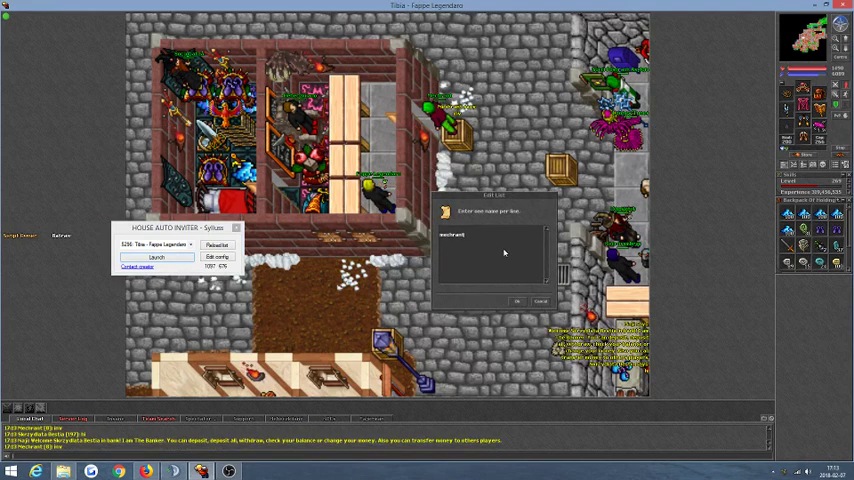
click(517, 301)
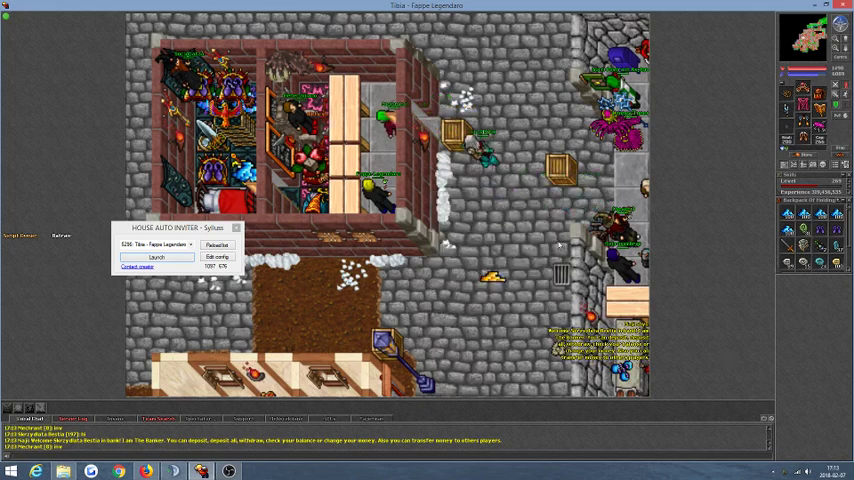
drag(178, 227, 158, 226)
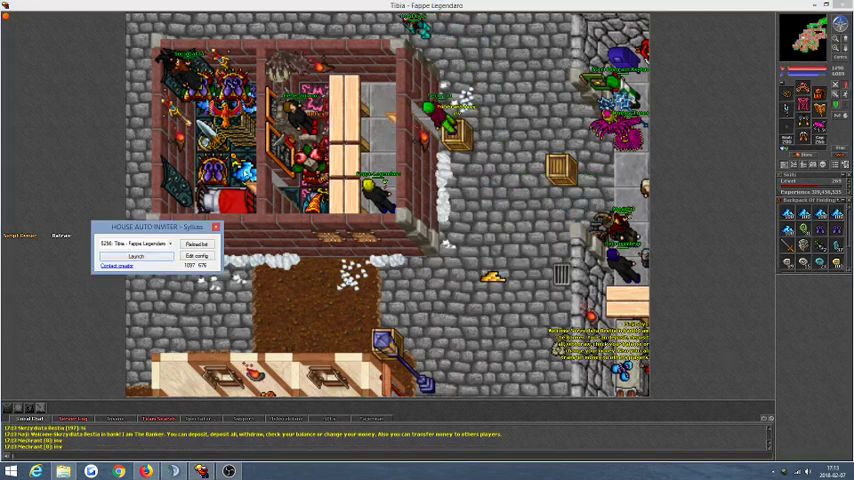
click(784, 470)
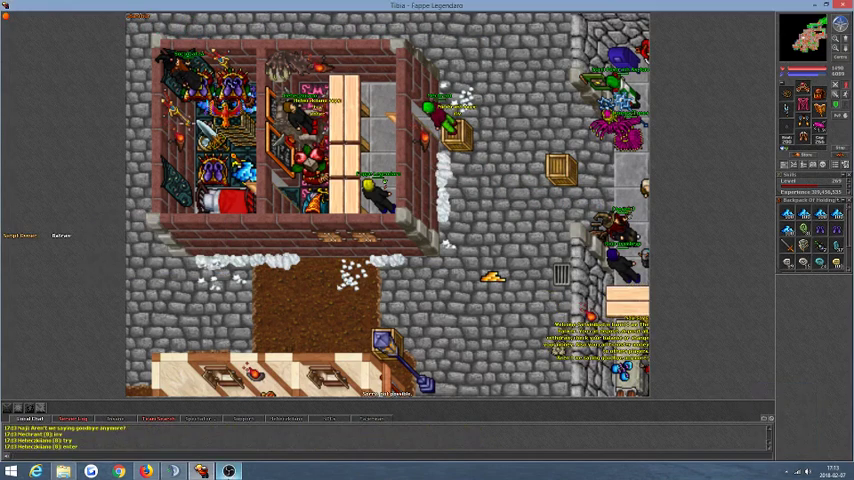
key(alt+Tab)
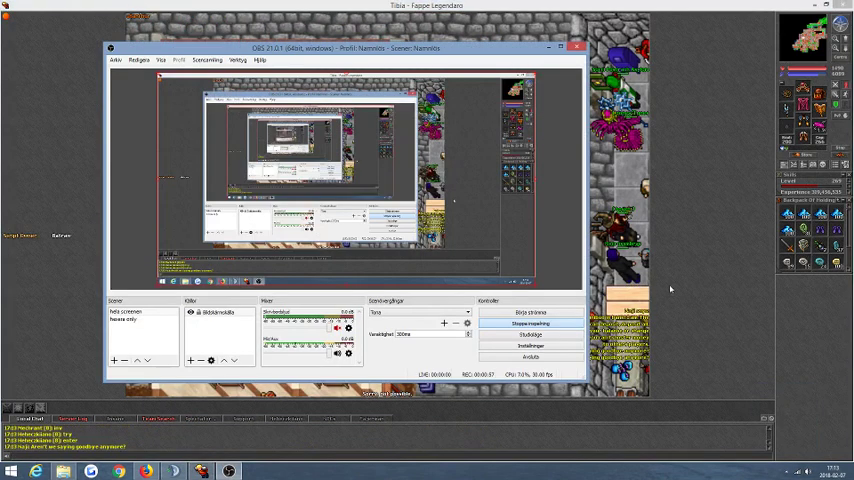